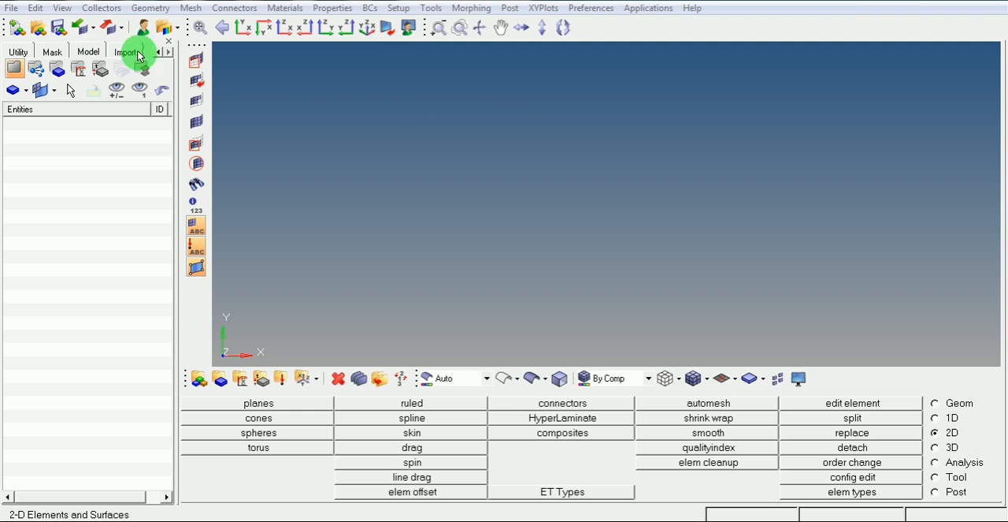
# Step: Import the IGES geometry file h.igs from the Session folder
pyautogui.click(12, 9)
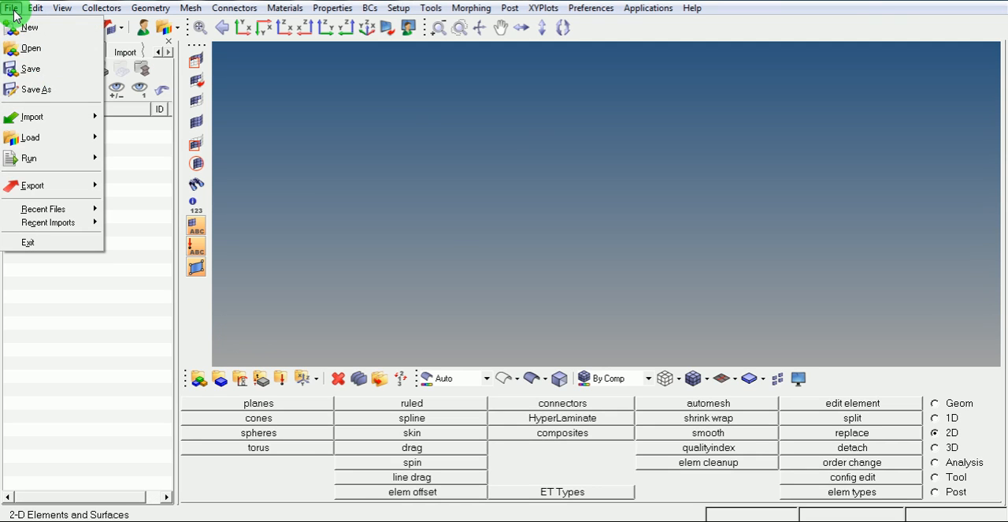
pyautogui.moveTo(28, 118)
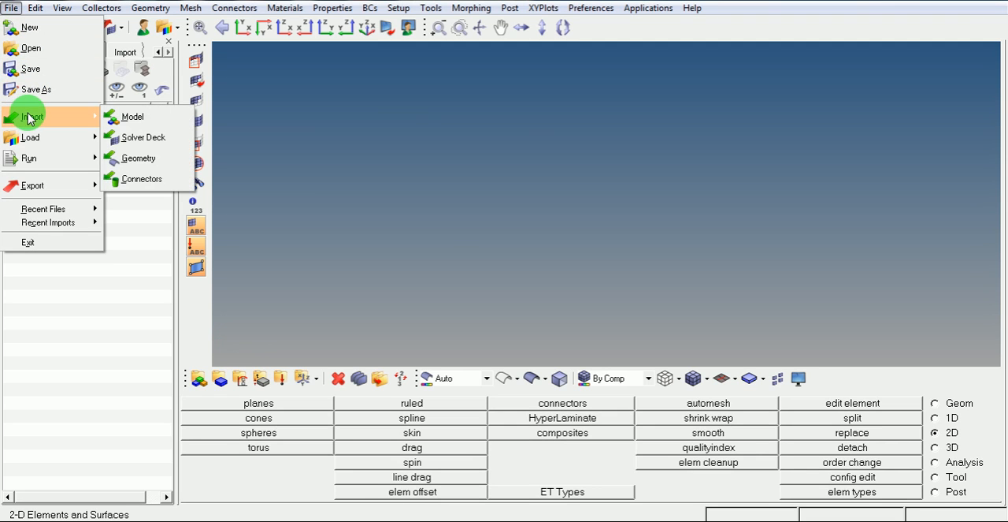
pyautogui.click(138, 158)
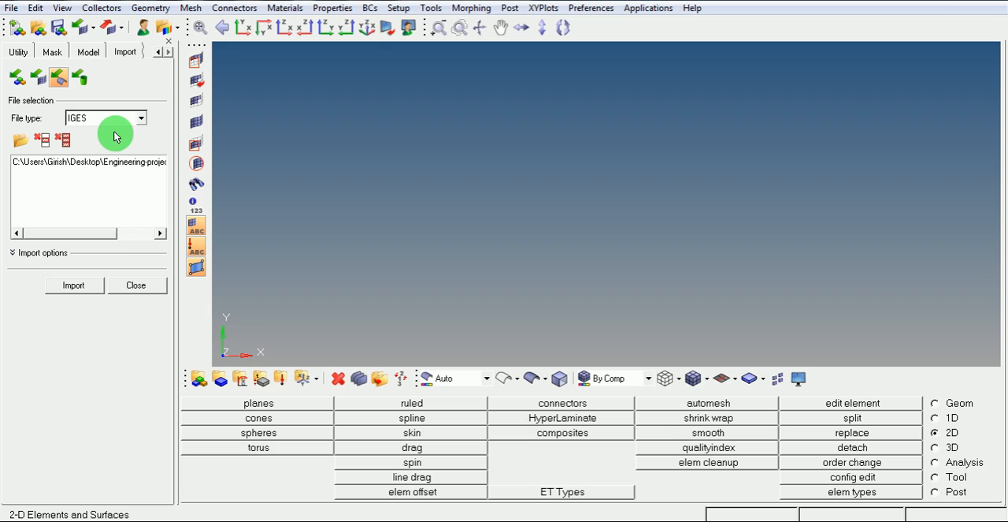
pyautogui.click(112, 164)
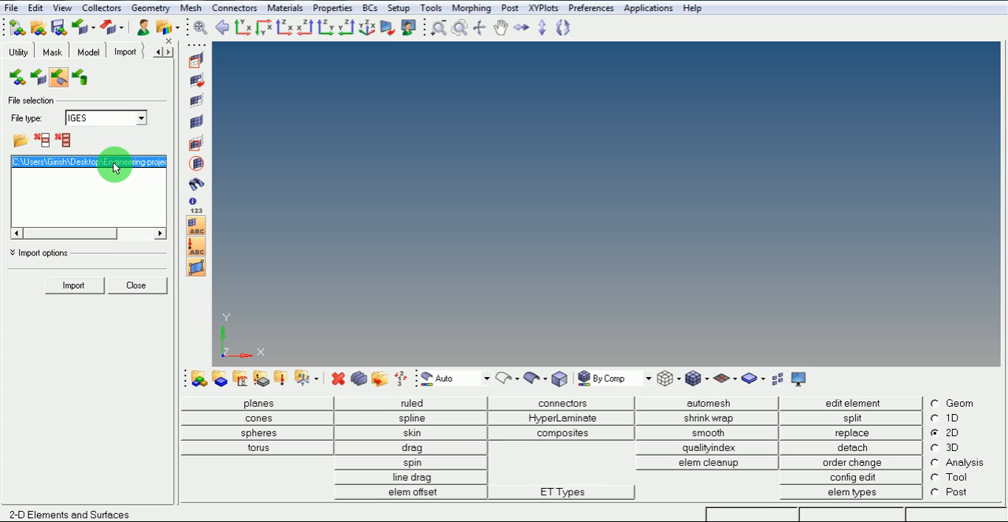
pyautogui.moveTo(100, 234); pyautogui.dragTo(162, 243)
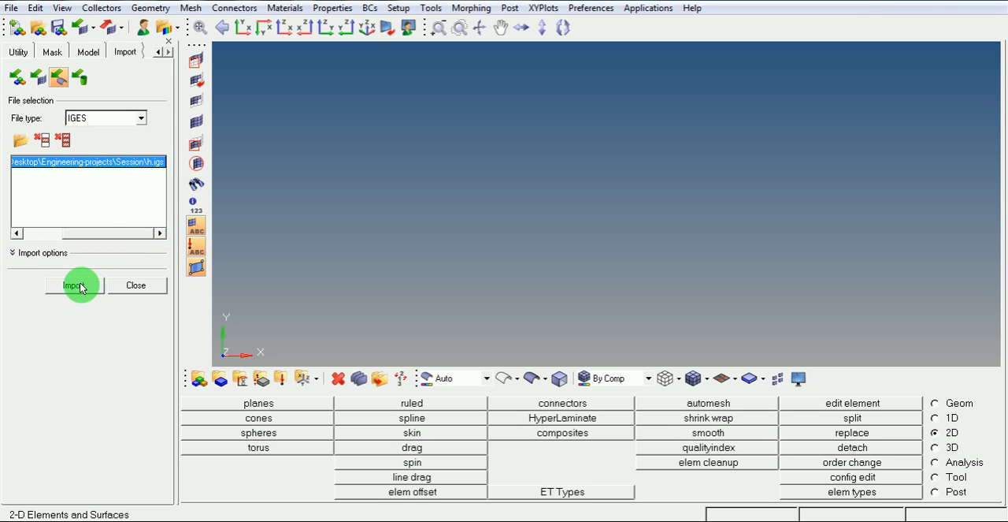
pyautogui.click(76, 284)
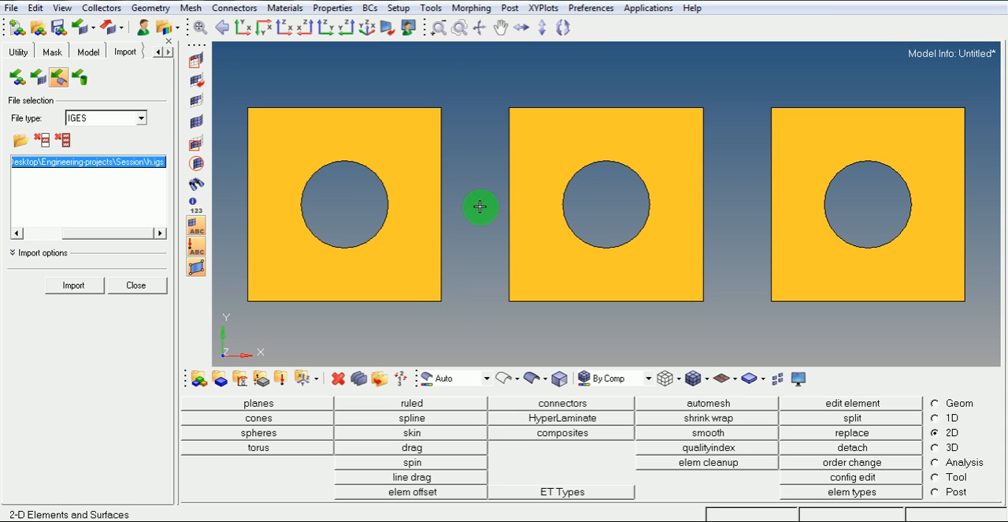
pyautogui.scroll(-2, 475, 213)
pyautogui.keyDown('ctrl'); pyautogui.moveTo(473, 238); pyautogui.dragTo(385, 162); pyautogui.keyUp('ctrl')
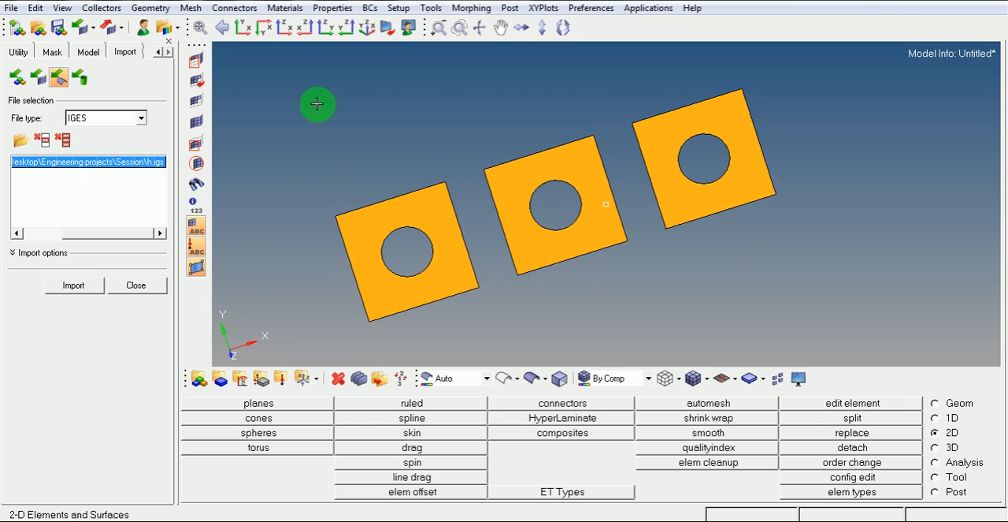
pyautogui.click(243, 30)
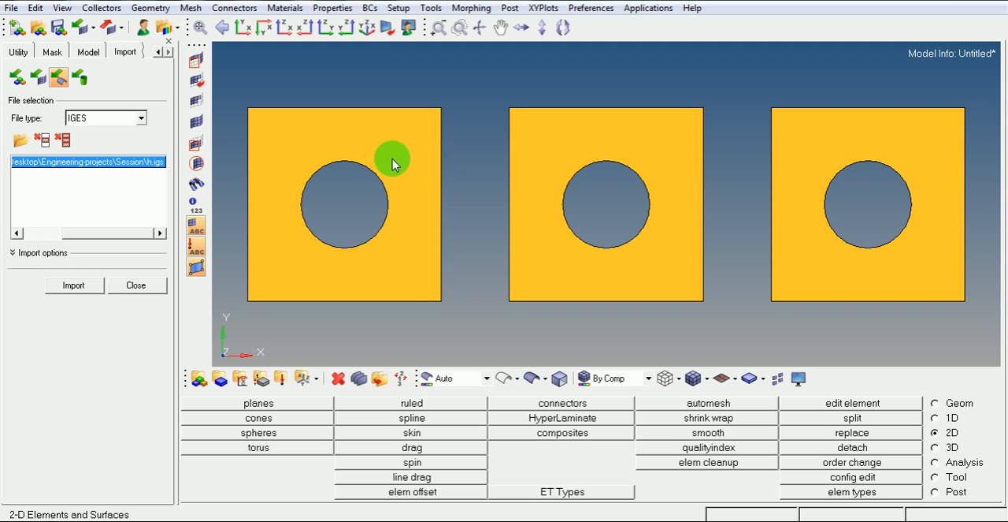
# Step: Expand the model's component list and toggle the geometry display of 06___PRT_ALL_SURFS off and on repeatedly, leaving it shown
pyautogui.click(88, 54)
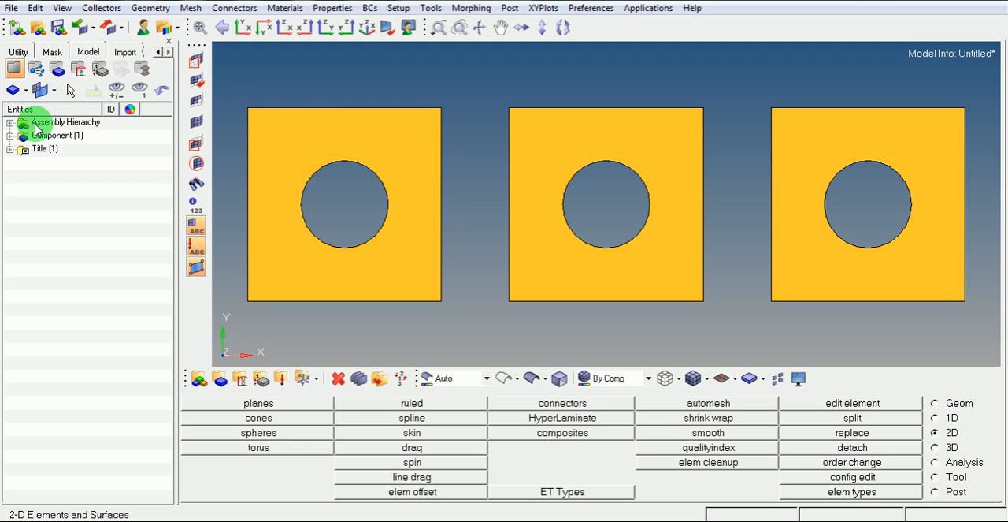
pyautogui.click(9, 136)
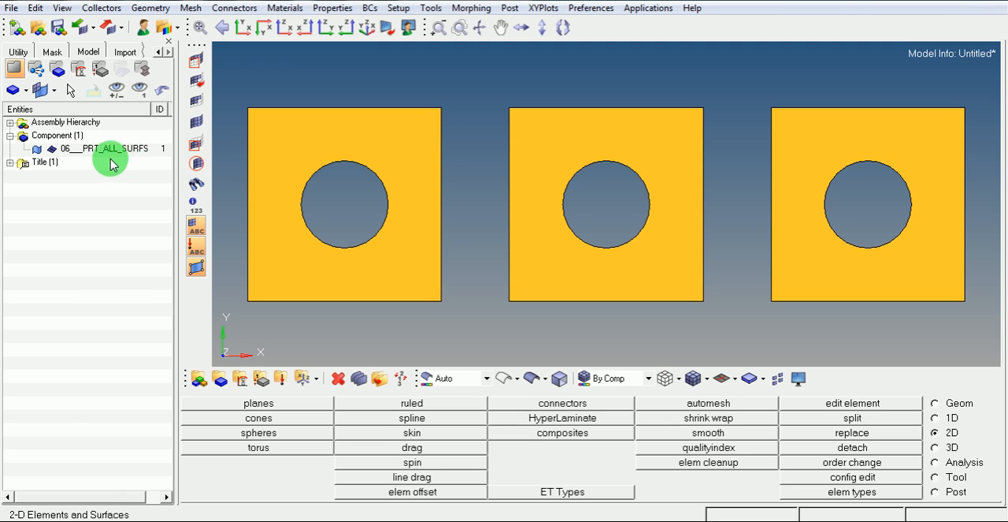
pyautogui.click(38, 151)
pyautogui.click(38, 151)
pyautogui.click(38, 151)
pyautogui.click(37, 151)
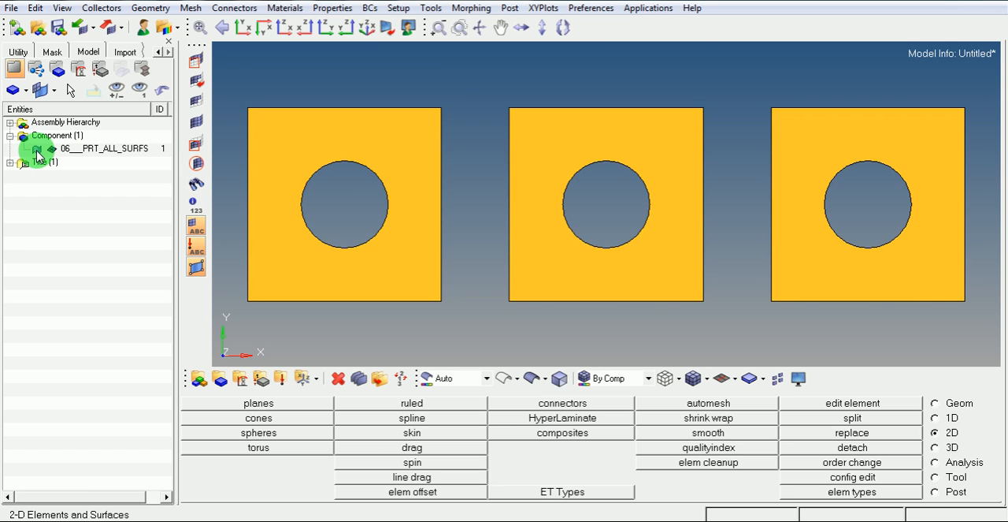
pyautogui.click(37, 152)
pyautogui.click(37, 151)
pyautogui.click(37, 151)
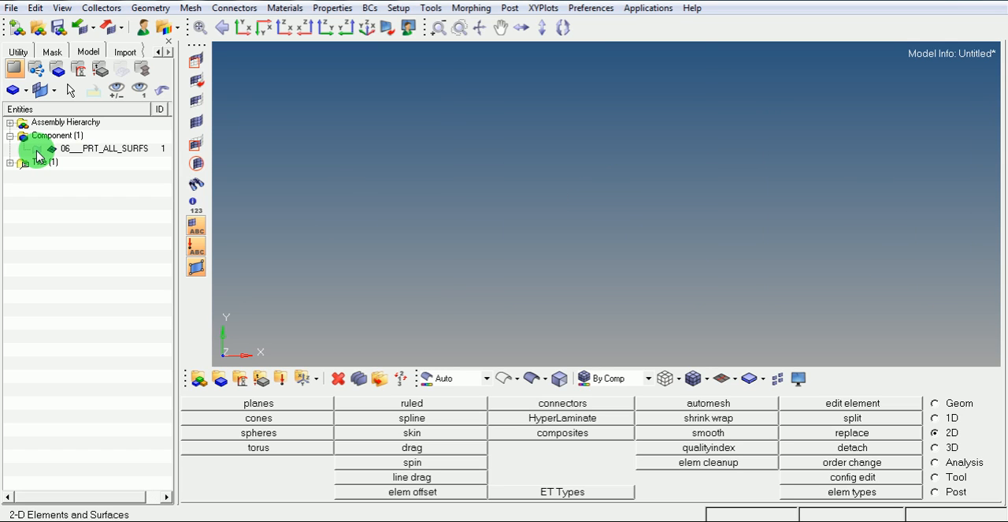
pyautogui.click(37, 152)
pyautogui.click(37, 151)
pyautogui.click(37, 151)
pyautogui.click(37, 151)
pyautogui.click(37, 151)
pyautogui.click(37, 152)
pyautogui.click(37, 151)
pyautogui.click(37, 151)
pyautogui.click(37, 151)
pyautogui.click(37, 152)
pyautogui.click(37, 151)
pyautogui.click(37, 151)
pyautogui.click(37, 151)
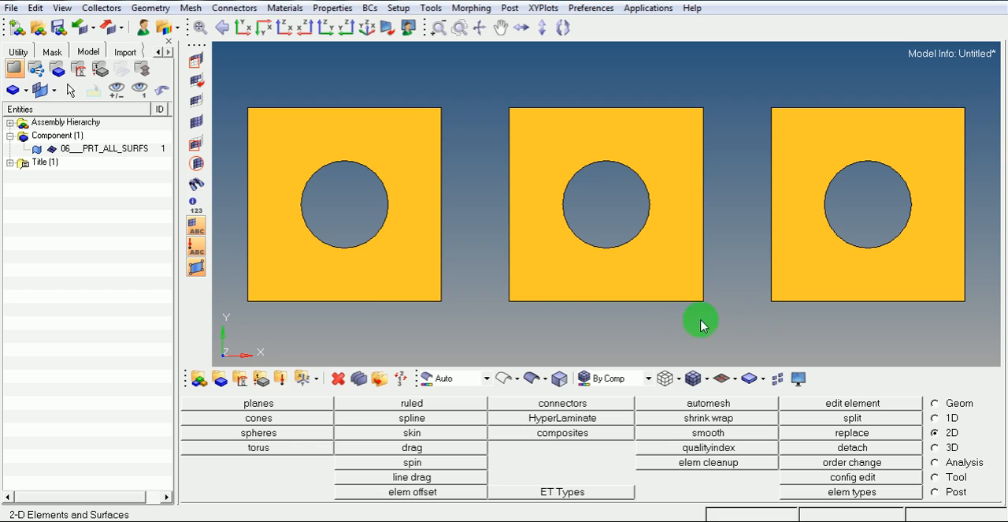
# Step: Create a component named Surface-01 with a dark purple color and no card image
pyautogui.rightClick(16, 199)
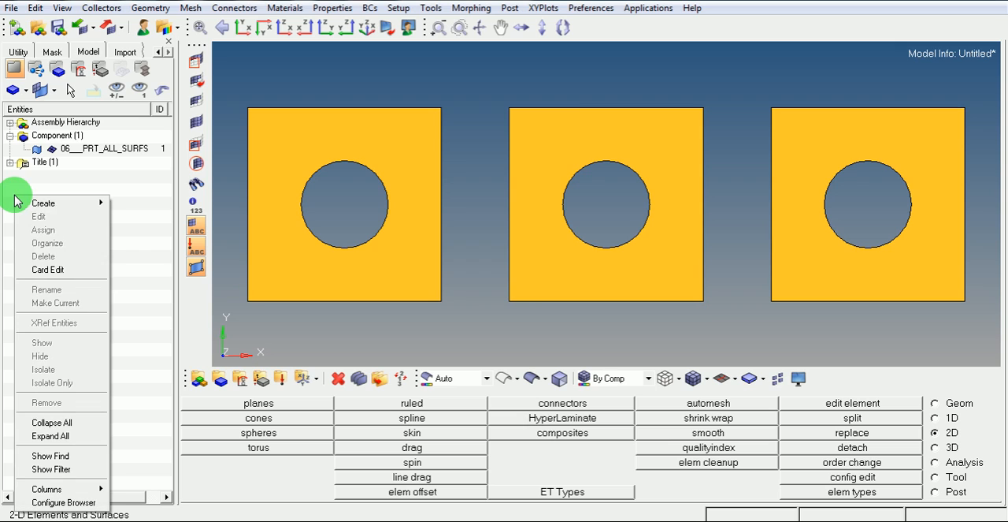
pyautogui.moveTo(45, 202)
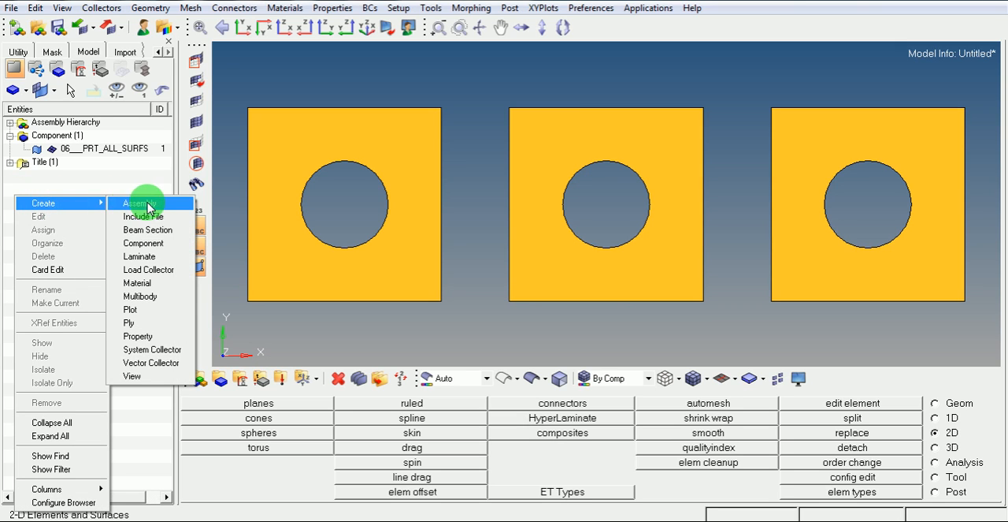
pyautogui.click(144, 243)
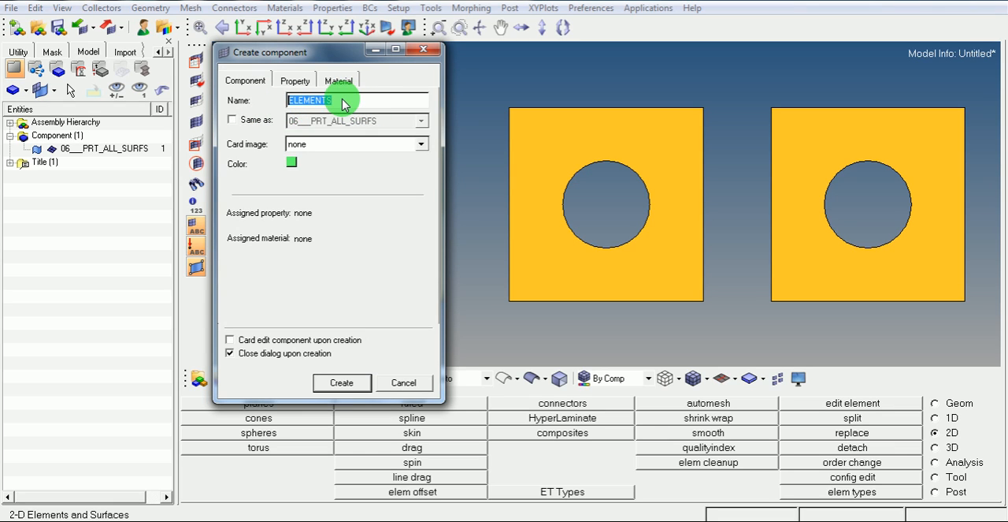
pyautogui.write('Surface-01')
pyautogui.click(291, 163)
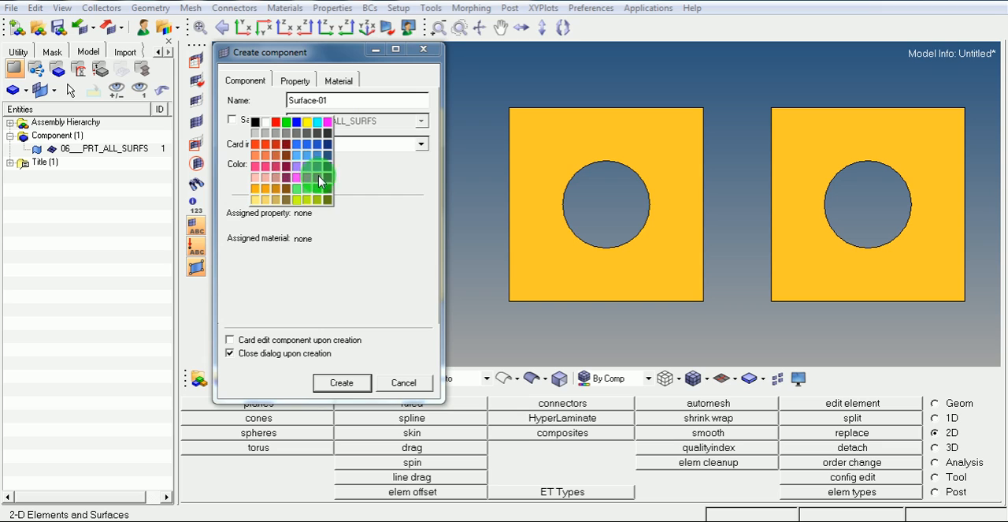
pyautogui.click(326, 178)
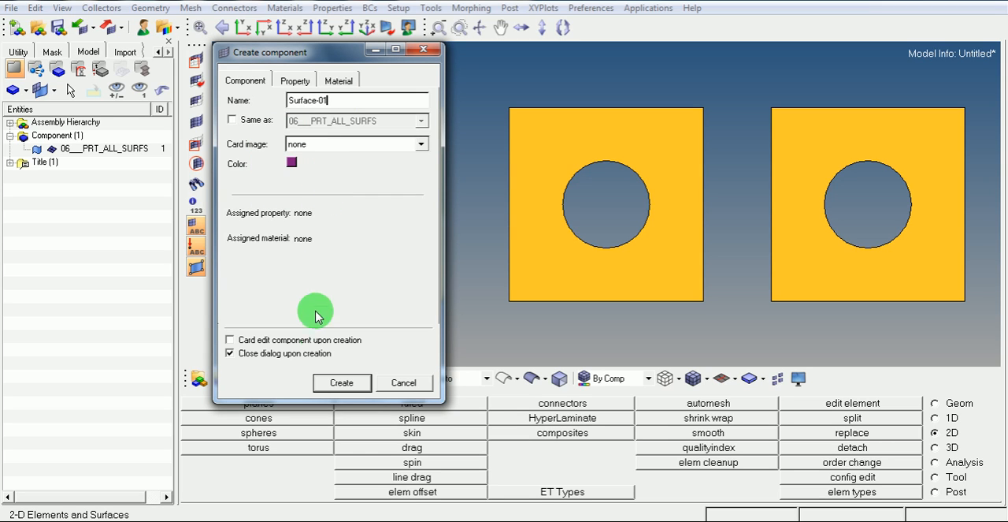
pyautogui.click(323, 383)
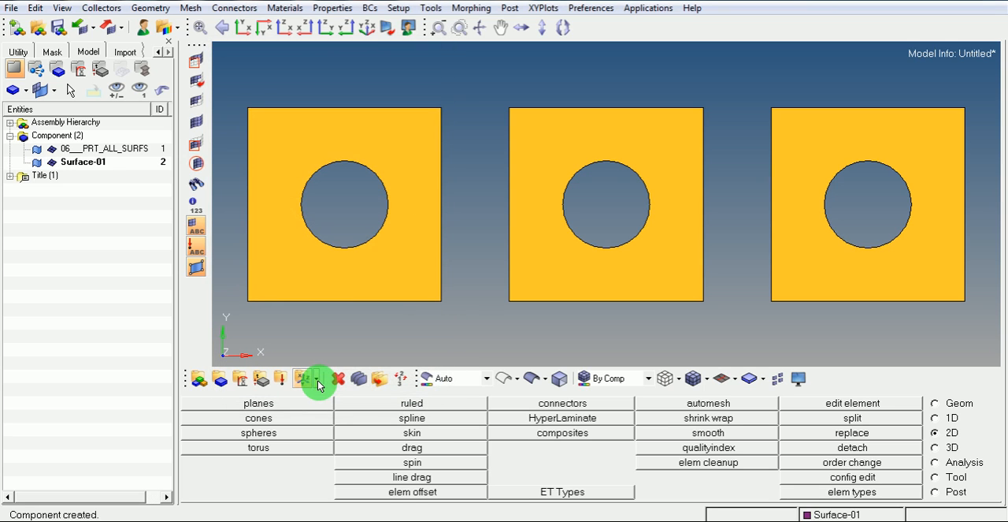
# Step: Create a component named Surface-02 with a dark green color and no card image
pyautogui.rightClick(55, 214)
pyautogui.moveTo(83, 212)
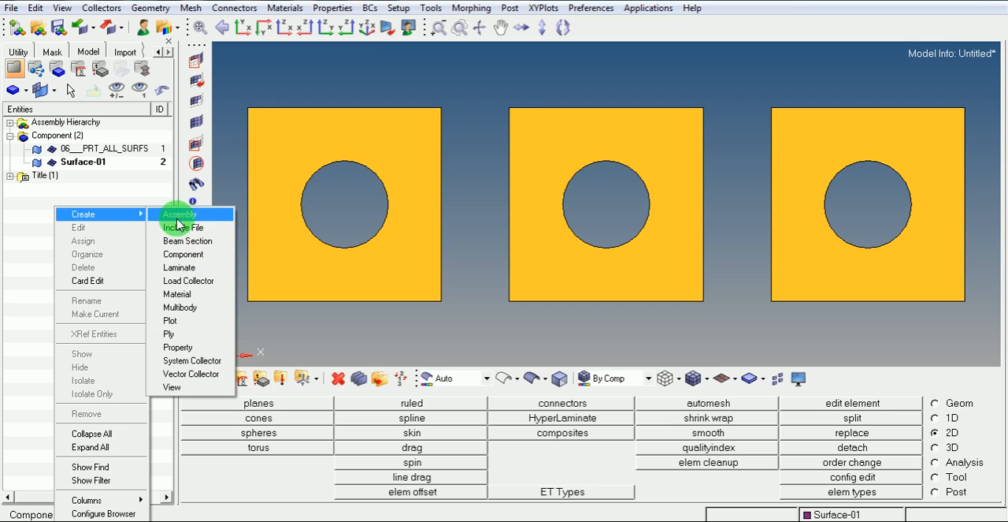
pyautogui.click(179, 255)
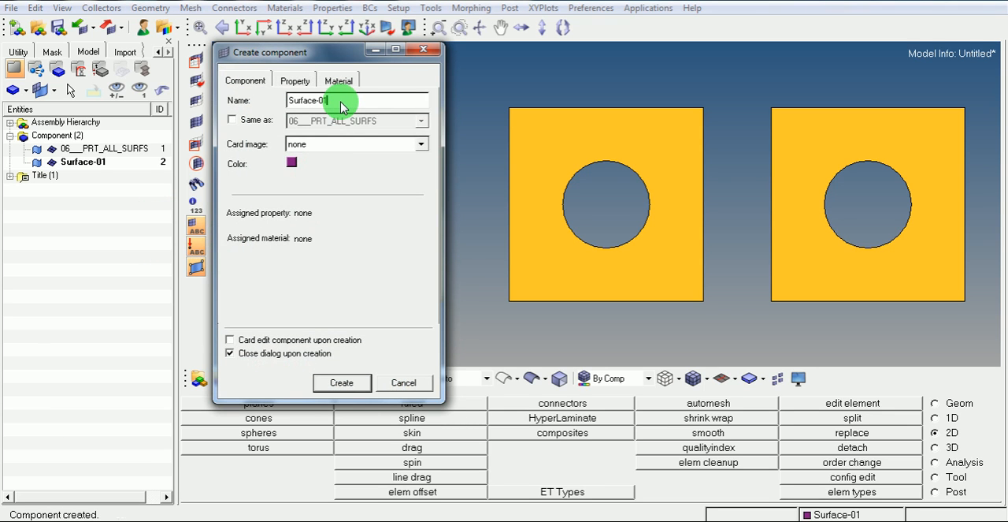
pyautogui.click(292, 162)
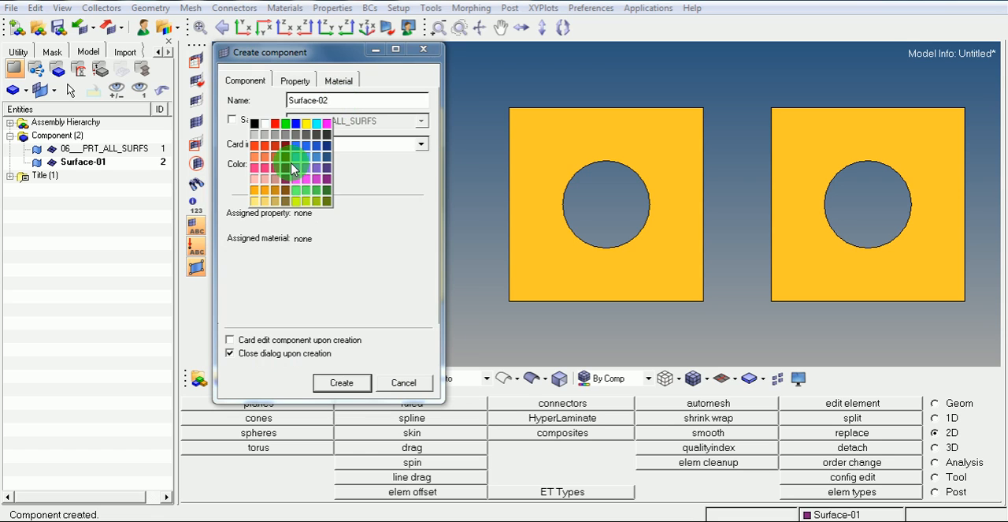
pyautogui.click(326, 195)
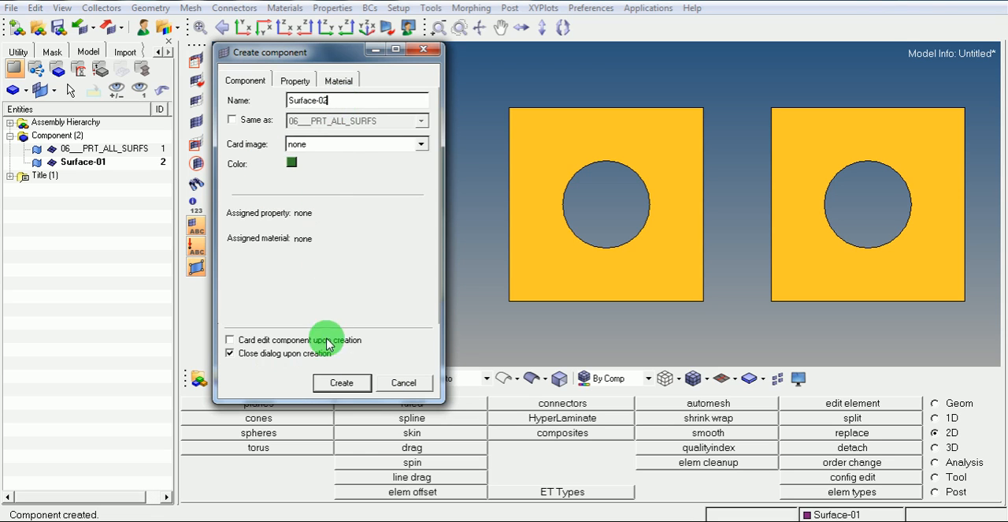
pyautogui.click(340, 383)
# Step: Create a component named Surface-03 with an olive green color and no card image
pyautogui.rightClick(68, 224)
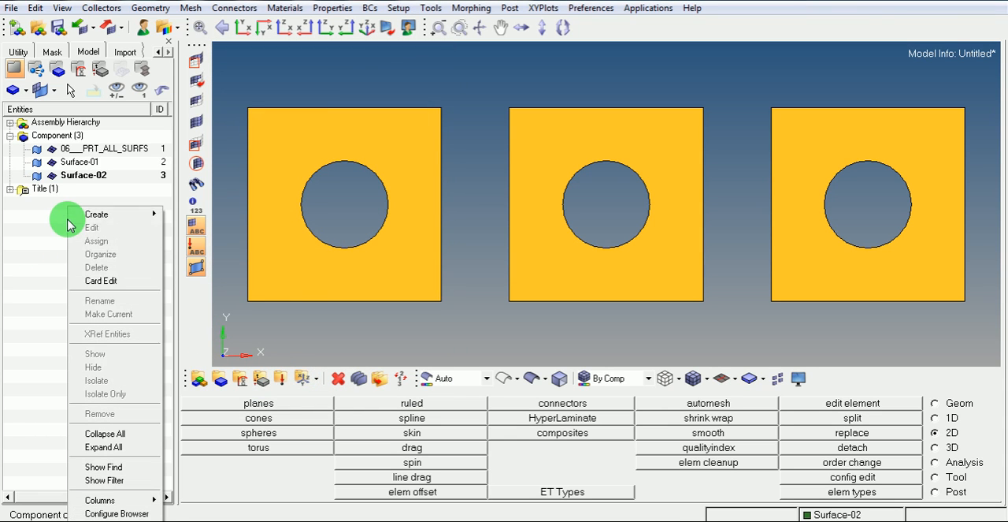
pyautogui.moveTo(141, 213)
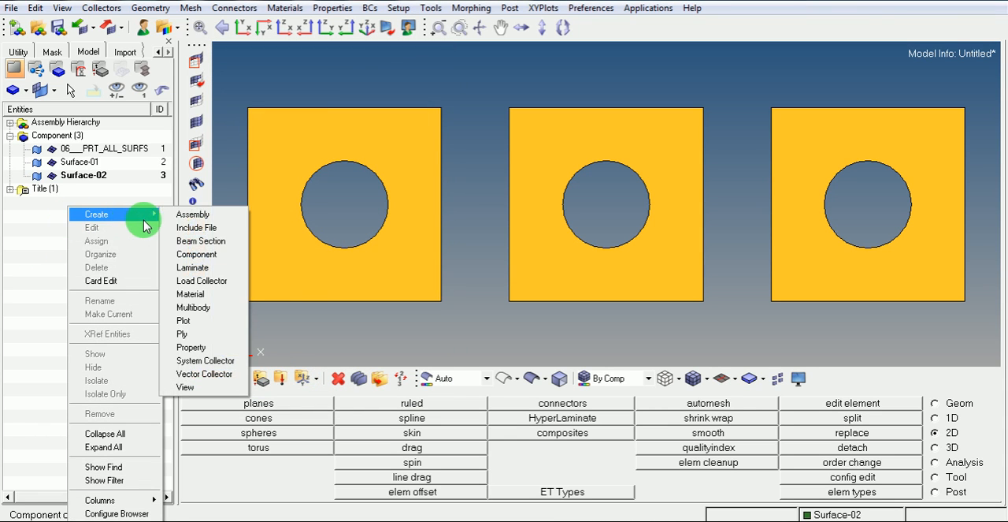
pyautogui.click(197, 254)
pyautogui.click(335, 103)
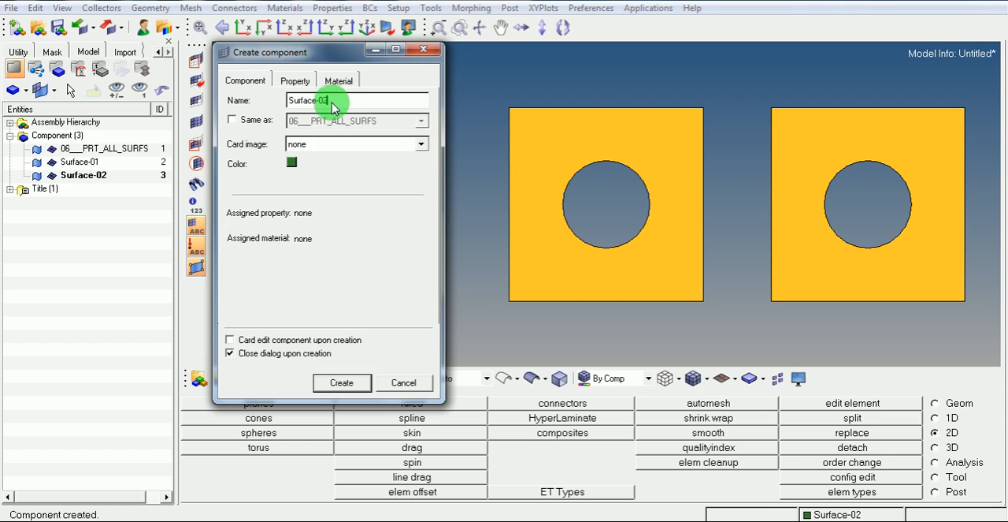
pyautogui.write('3')
pyautogui.click(292, 165)
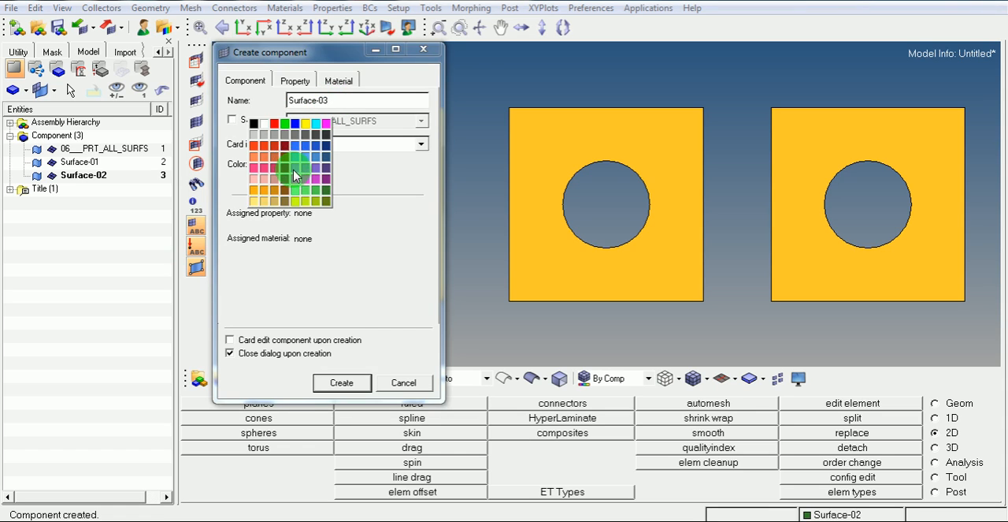
pyautogui.click(327, 201)
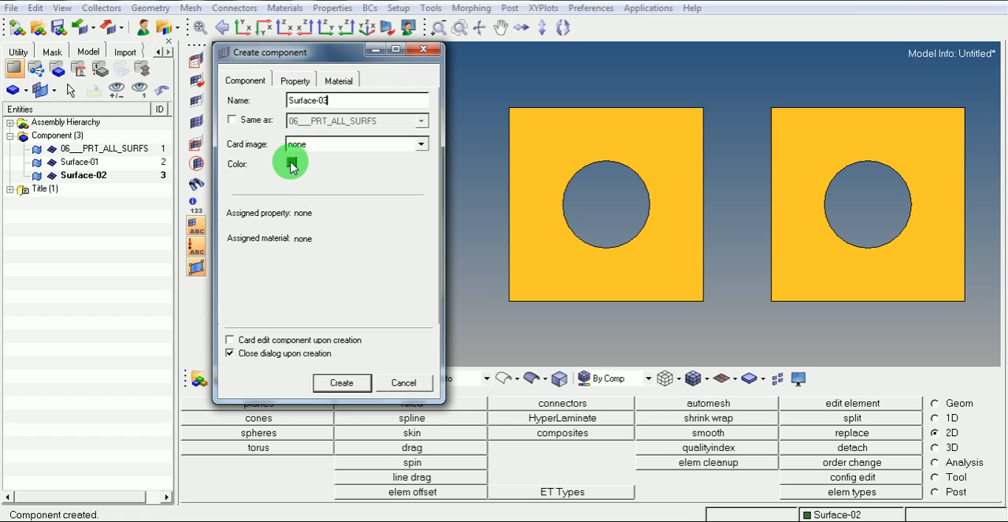
pyautogui.click(292, 164)
pyautogui.click(328, 201)
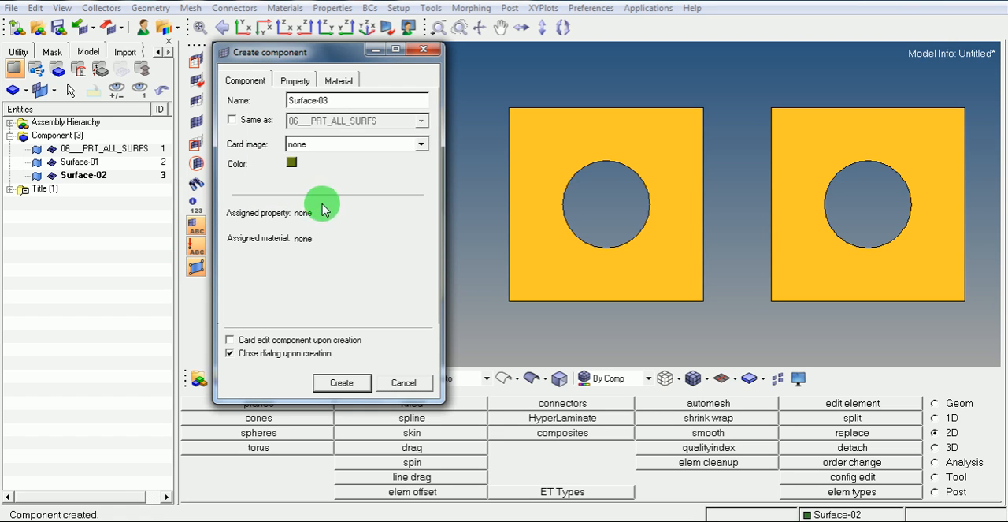
pyautogui.click(341, 384)
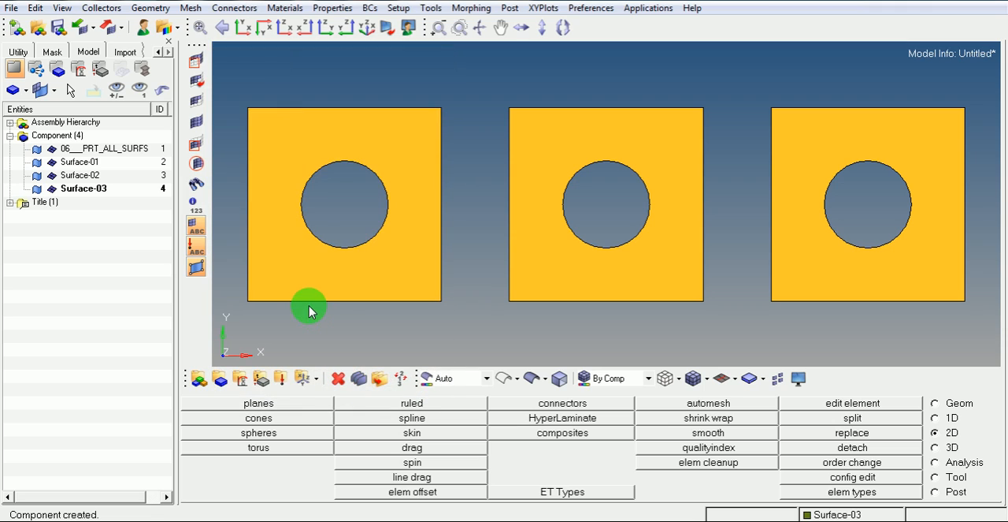
pyautogui.click(73, 162)
pyautogui.click(70, 175)
pyautogui.click(73, 188)
pyautogui.click(86, 231)
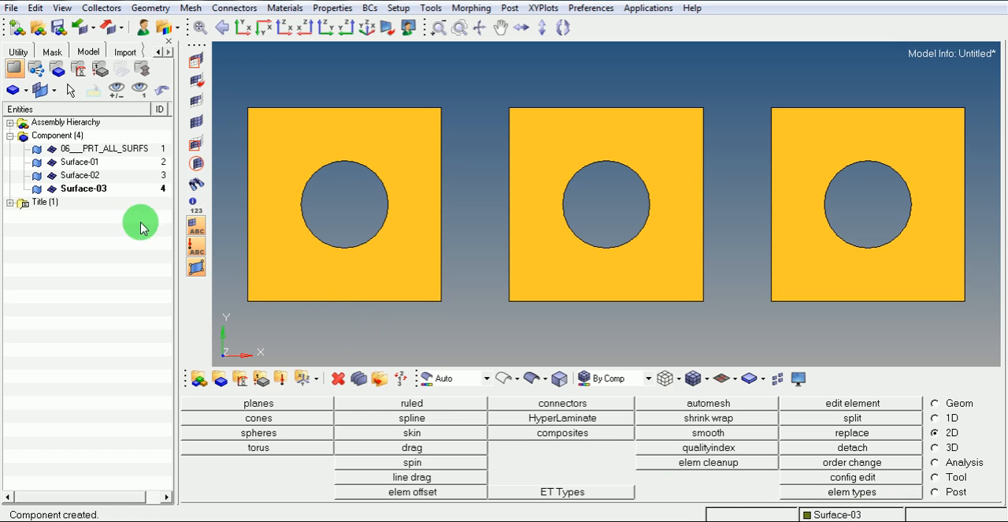
# Step: Make Surface-01 the current component, and switch the current component to Surface-02
pyautogui.rightClick(76, 166)
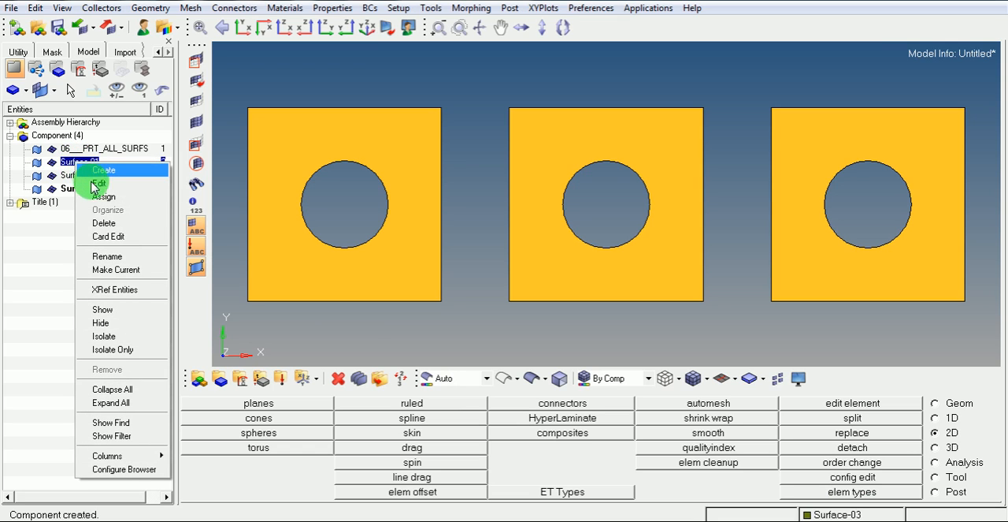
pyautogui.click(123, 271)
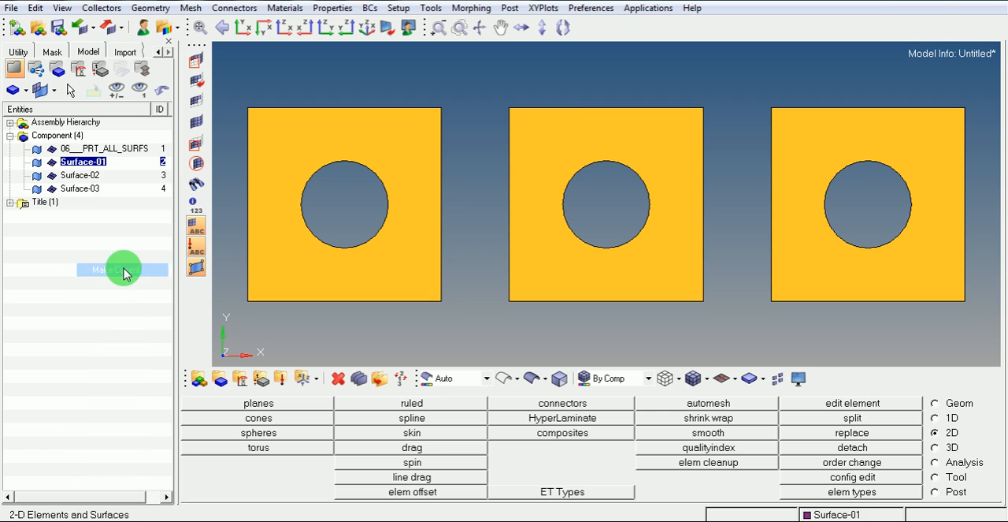
pyautogui.rightClick(84, 177)
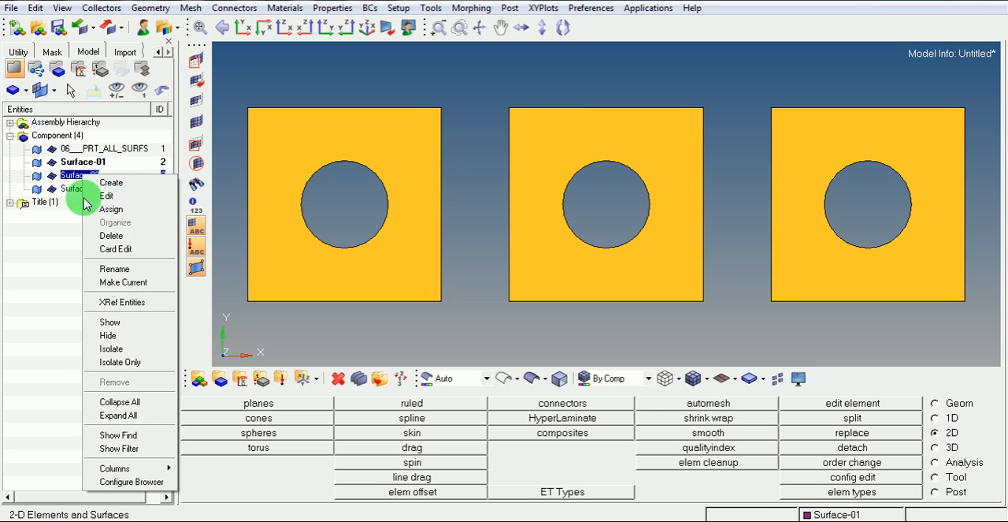
pyautogui.click(112, 282)
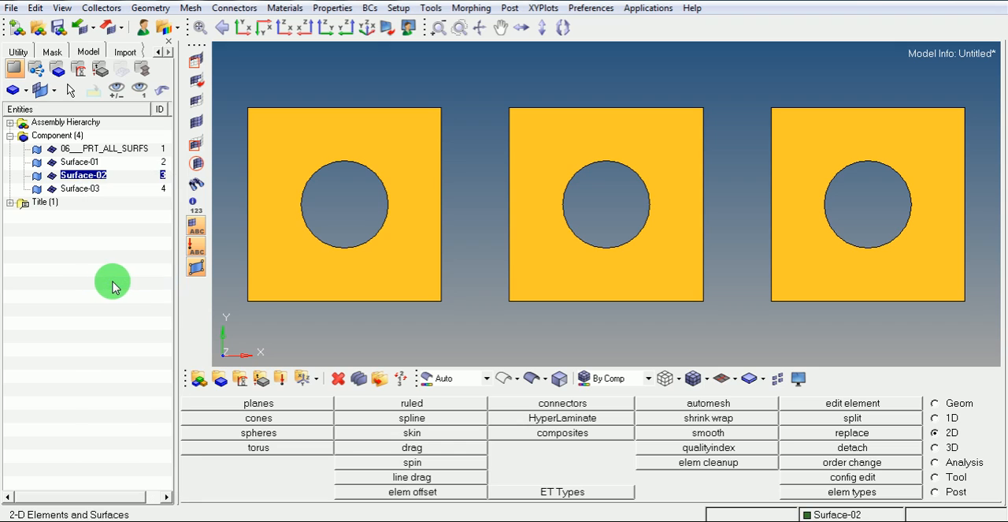